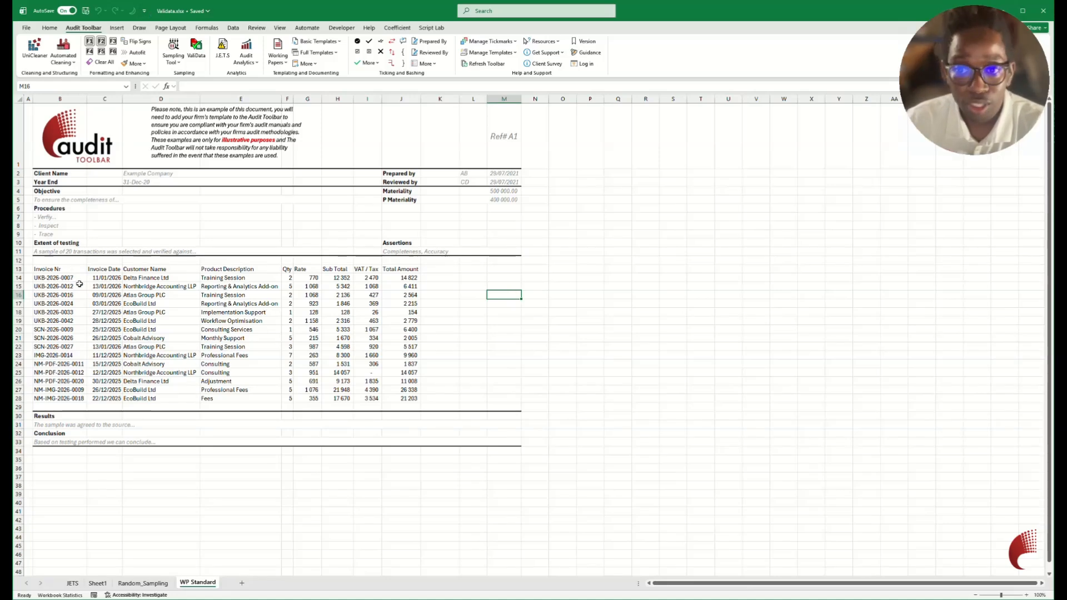
Review the invoice numbers and the first invoice's details in the sample table.
{"action": "left_click", "coordinate": [67, 269]}
{"action": "left_click_drag", "start_coordinate": [66, 269], "coordinate": [75, 395]}
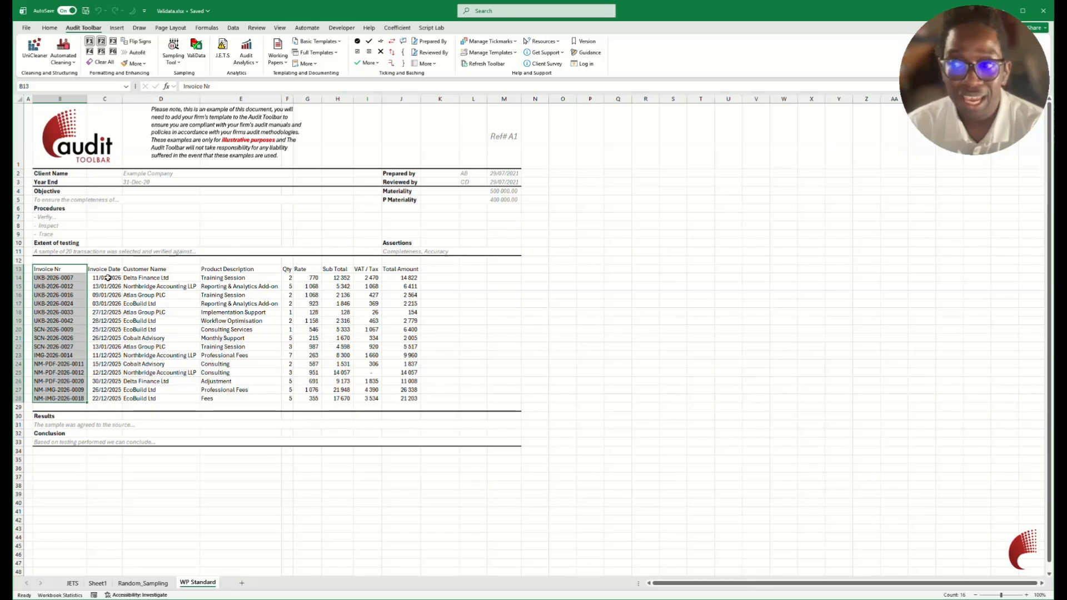
{"action": "left_click_drag", "start_coordinate": [106, 277], "coordinate": [414, 281]}
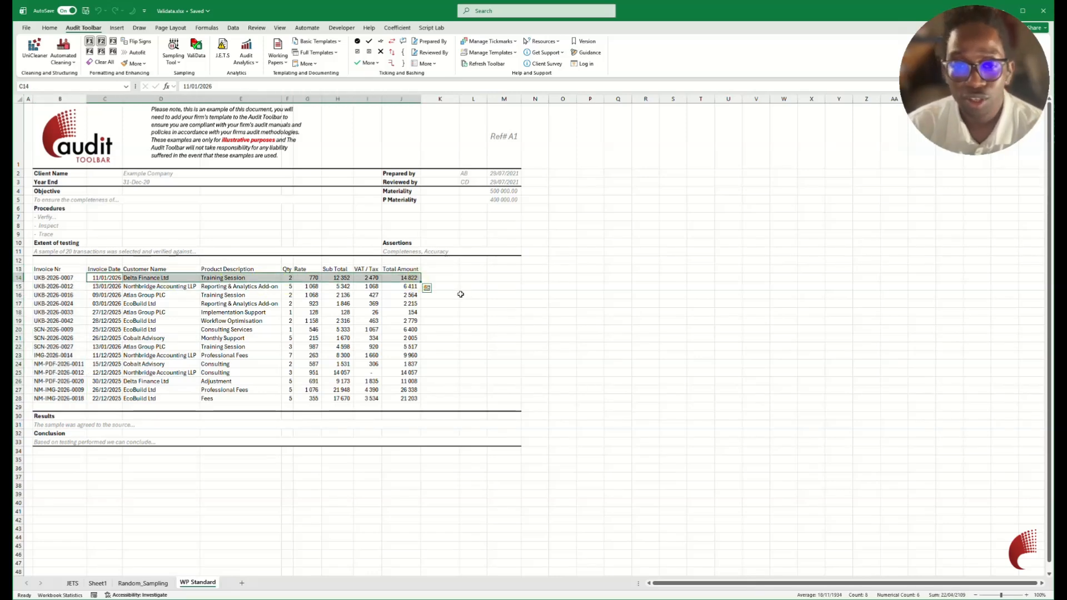
{"action": "left_click", "coordinate": [252, 311]}
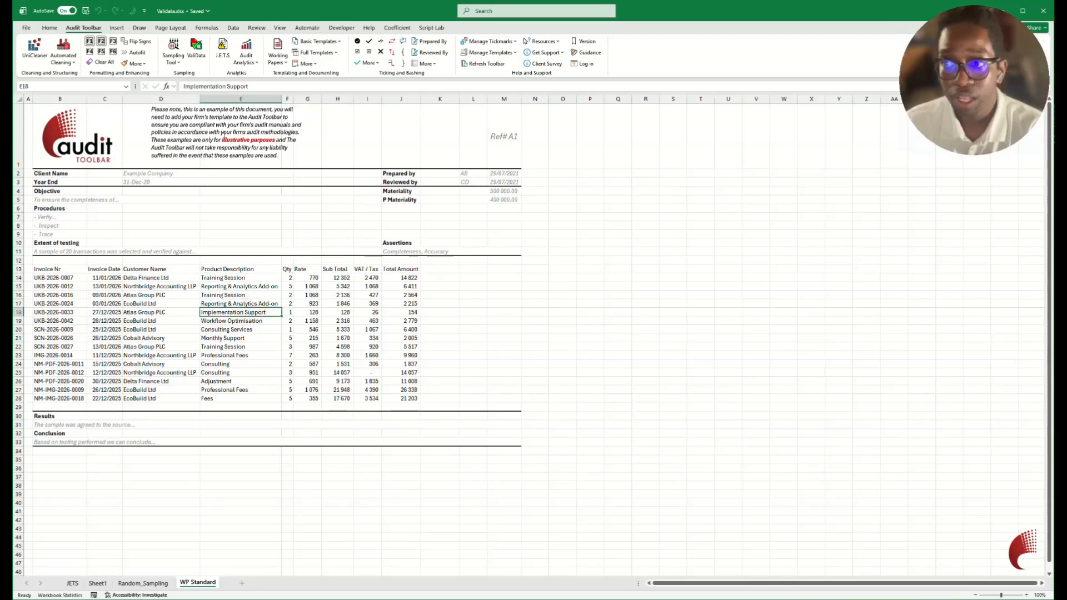
Start ValiData on the range B13:J28 and set Invoice Nr as the document reference heading.
{"action": "left_click", "coordinate": [195, 54]}
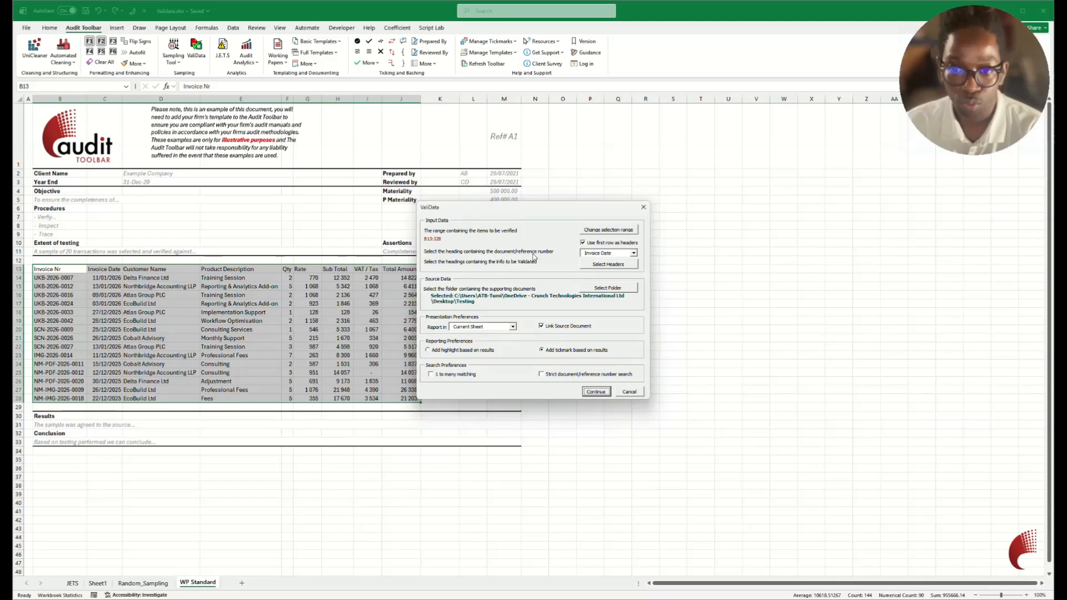
{"action": "left_click", "coordinate": [633, 253]}
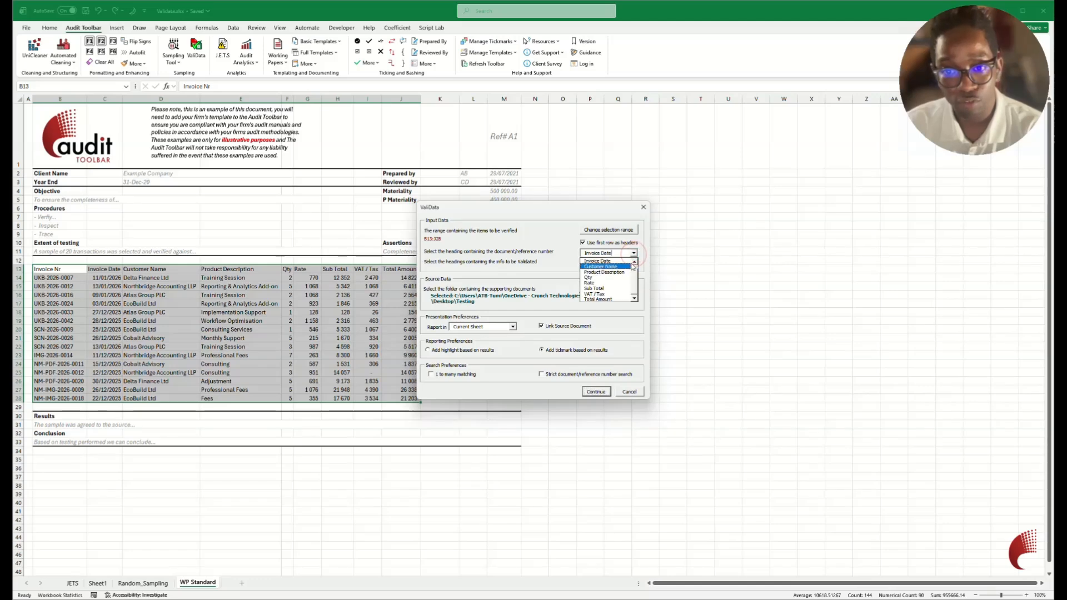
{"action": "left_click", "coordinate": [634, 261]}
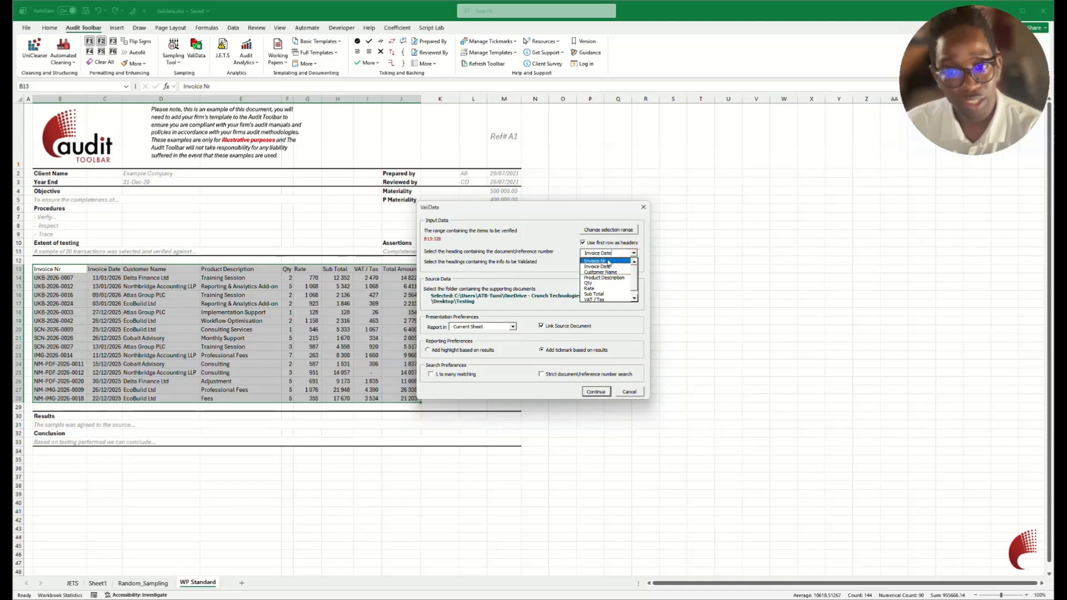
{"action": "left_click", "coordinate": [609, 260]}
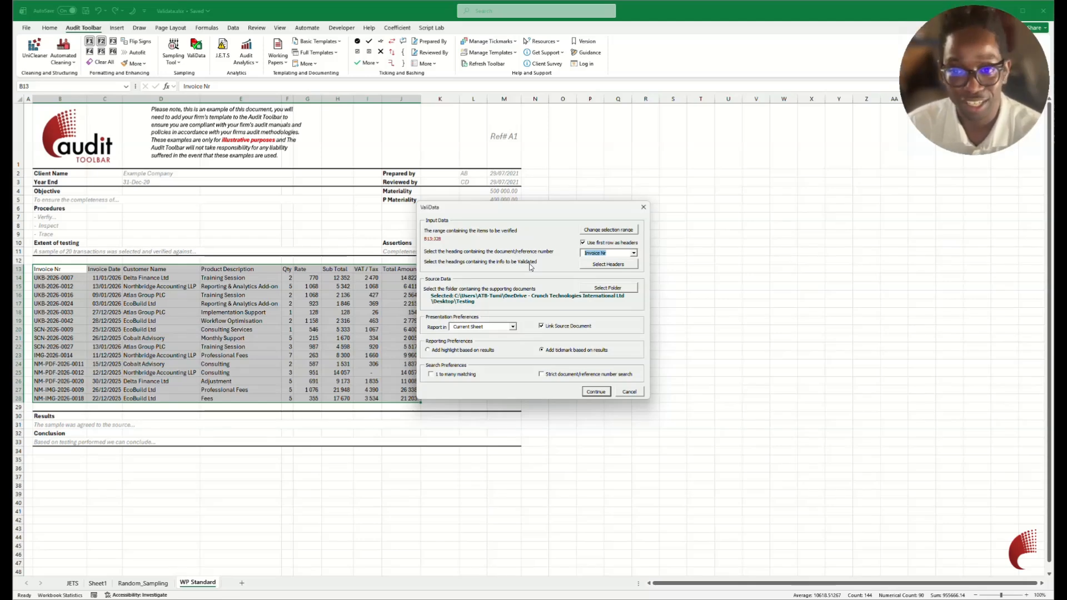
Choose all headings, from Invoice Nr to Total Amount, as the information to validate.
{"action": "left_click", "coordinate": [598, 267]}
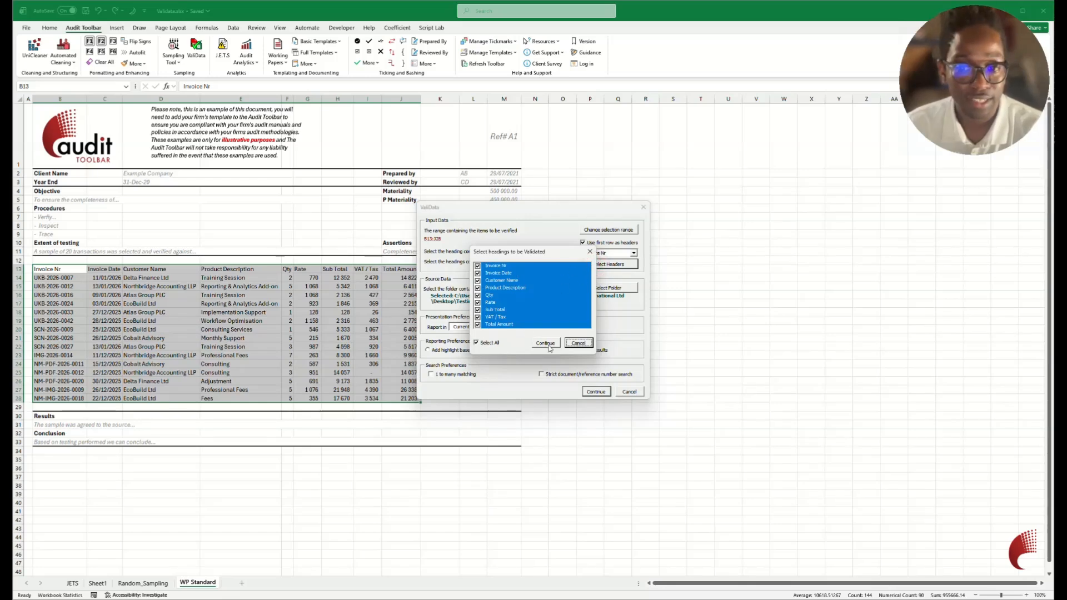
{"action": "left_click", "coordinate": [486, 303]}
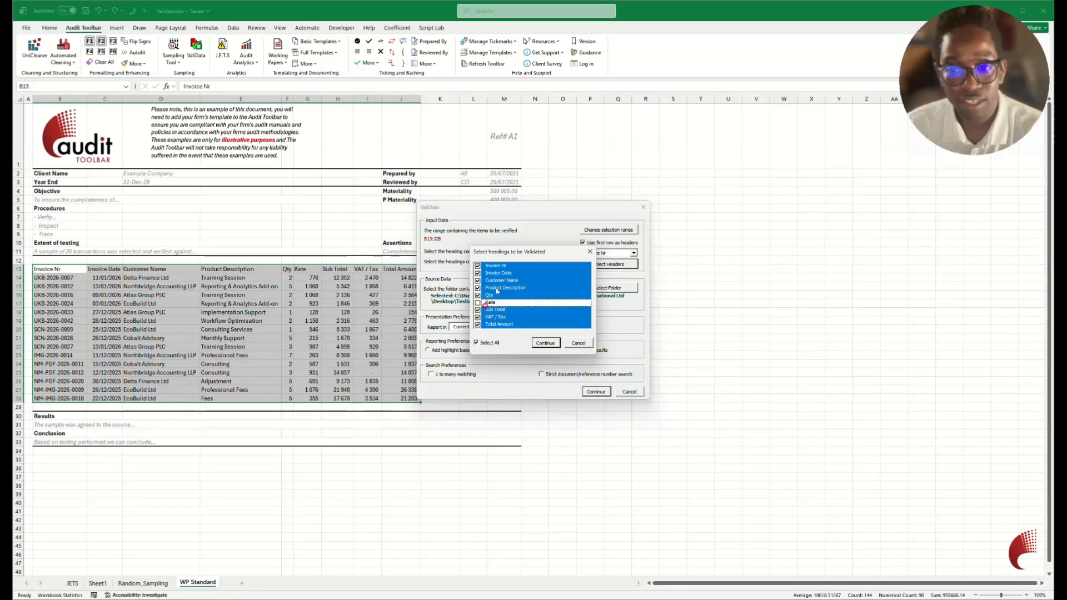
{"action": "left_click", "coordinate": [490, 287]}
{"action": "left_click", "coordinate": [491, 343]}
{"action": "left_click", "coordinate": [491, 343]}
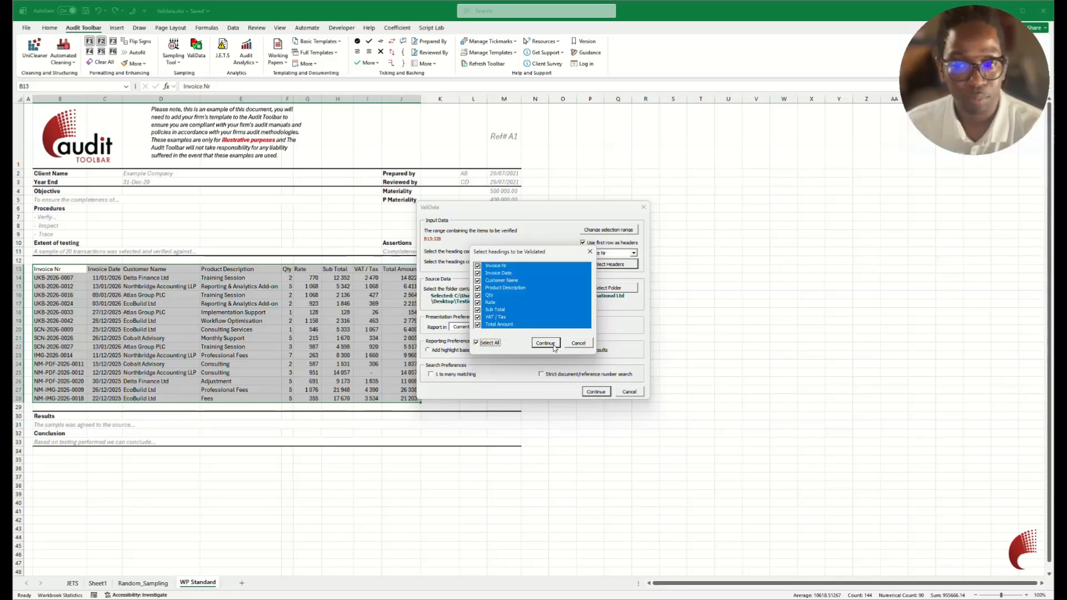
{"action": "left_click", "coordinate": [546, 342]}
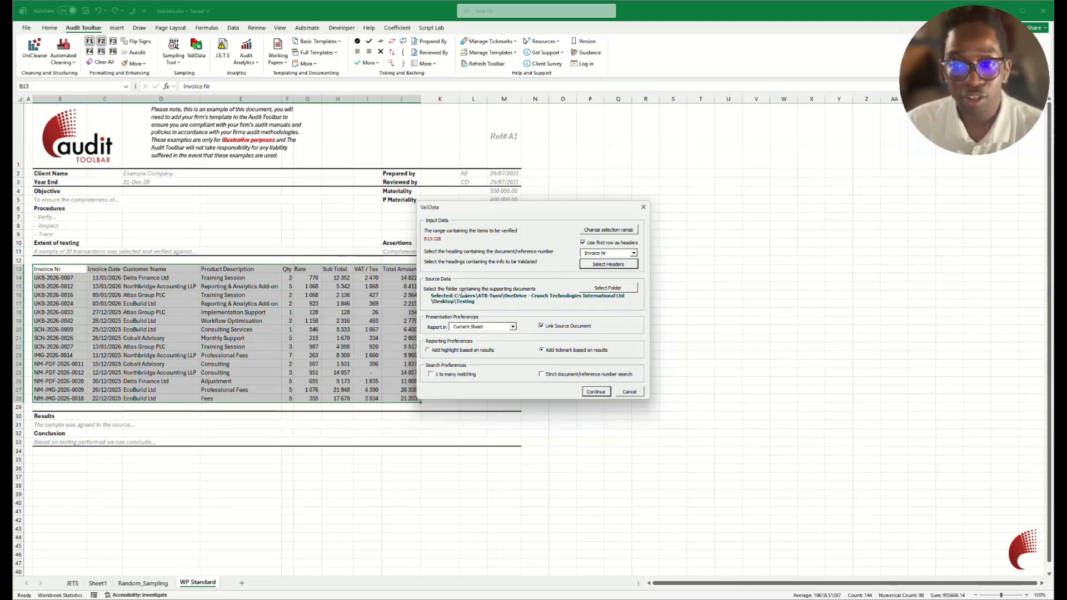
Set the Testing folder on the Desktop as the source of the supporting documents.
{"action": "left_click", "coordinate": [613, 288]}
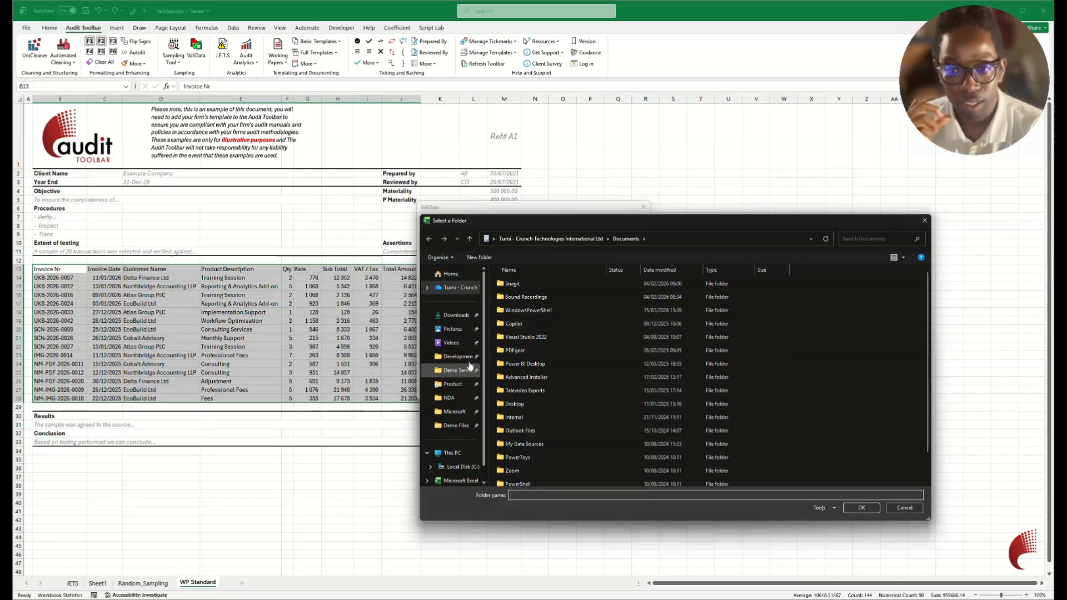
{"action": "left_click", "coordinate": [451, 288]}
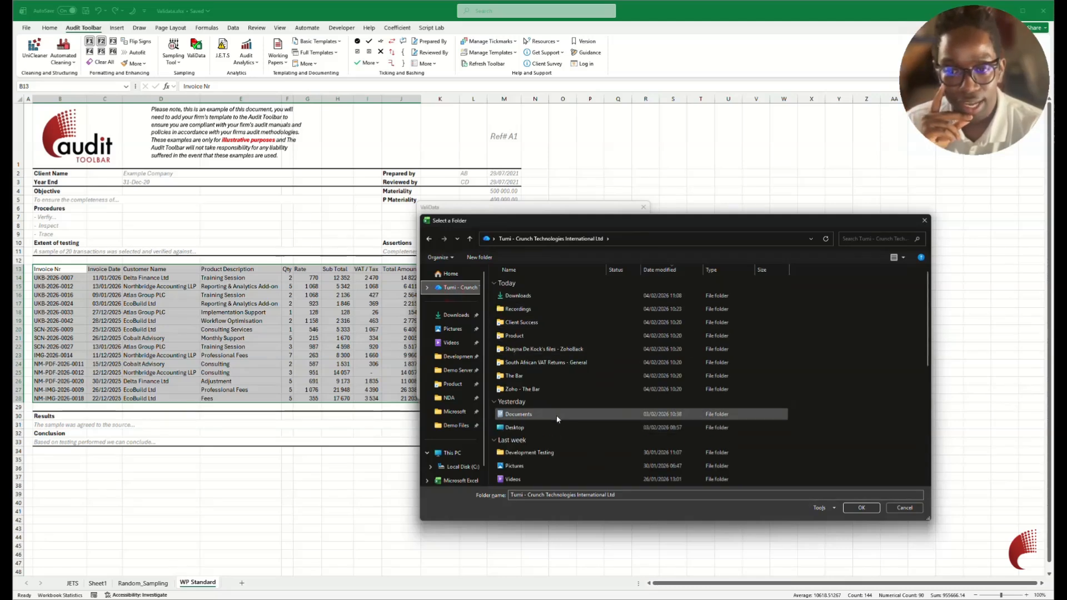
{"action": "left_click", "coordinate": [556, 415]}
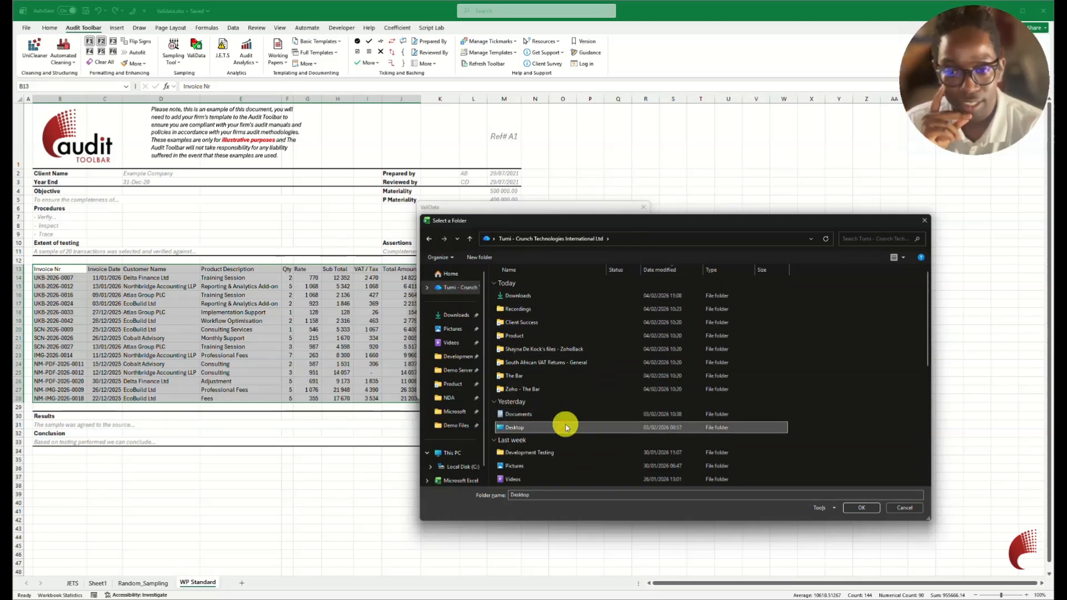
{"action": "double_click", "coordinate": [564, 425]}
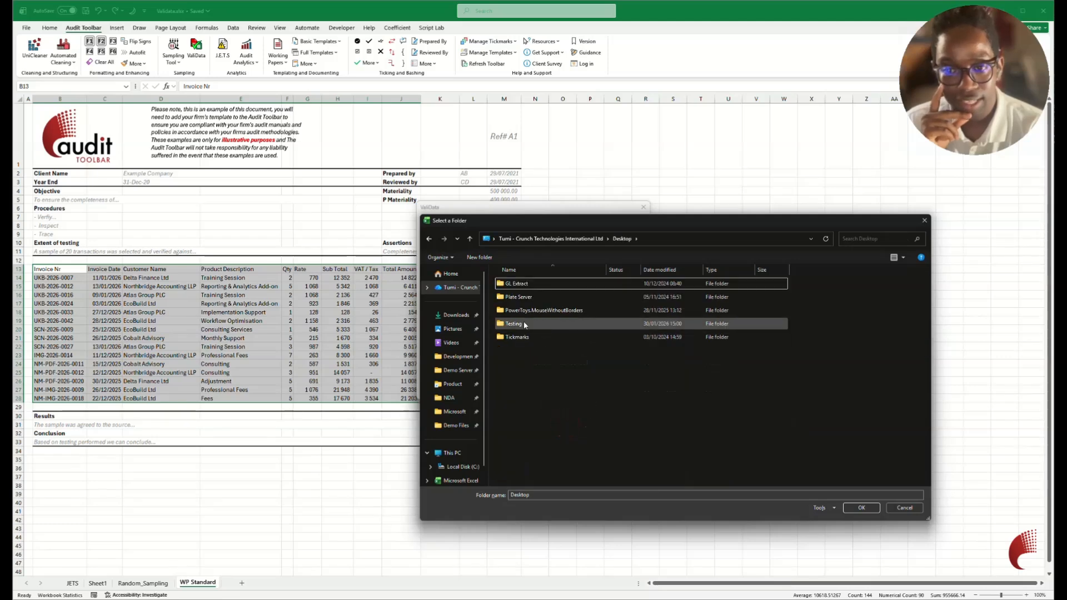
{"action": "left_click", "coordinate": [523, 322]}
{"action": "left_click", "coordinate": [861, 507]}
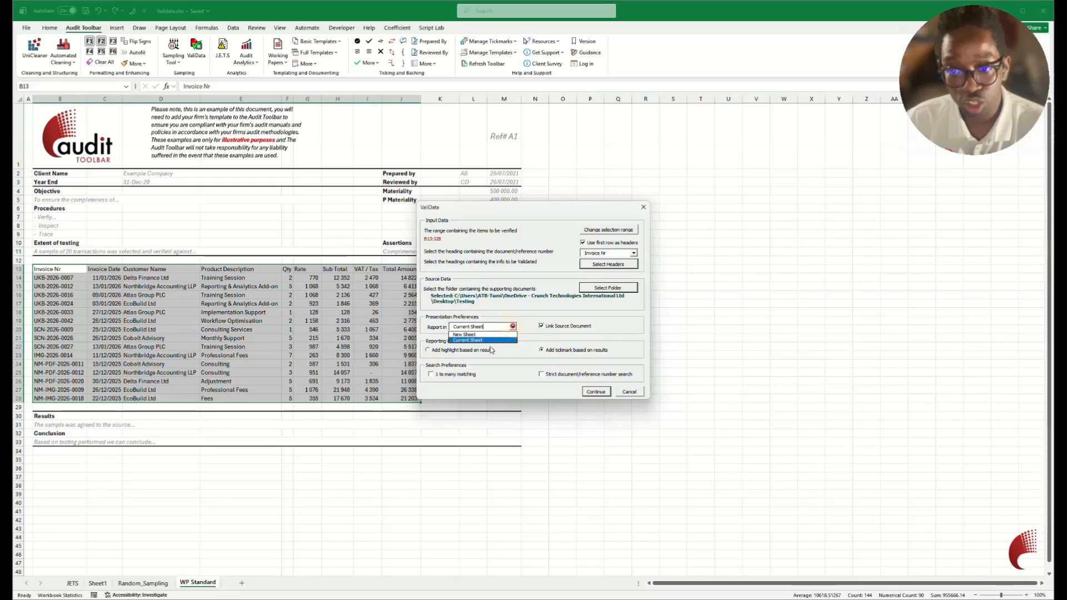
Set the report to go in a new sheet, with source documents linked.
{"action": "left_click", "coordinate": [513, 327]}
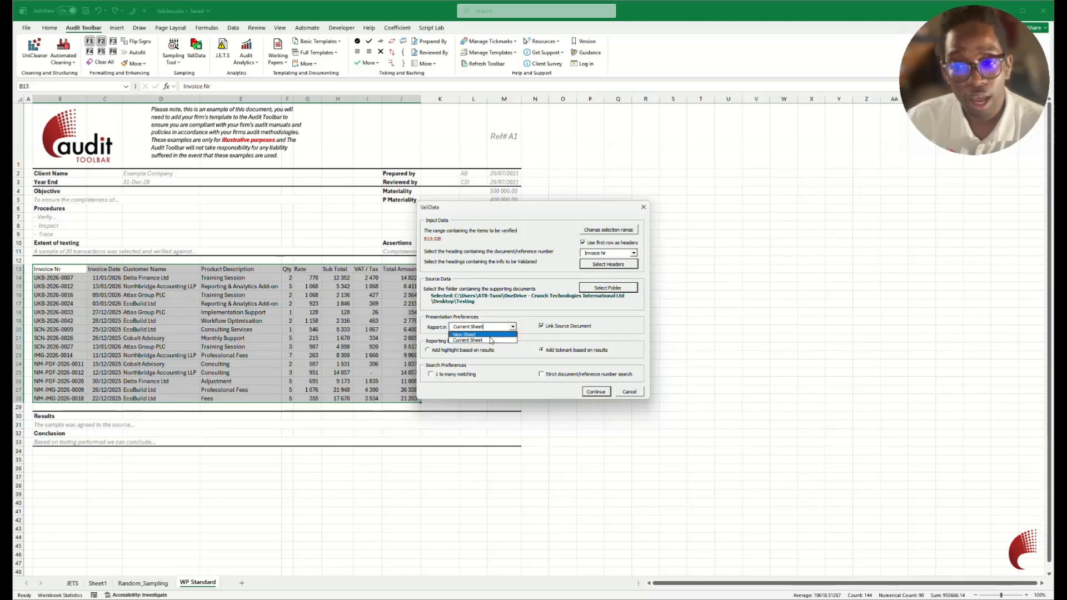
{"action": "left_click", "coordinate": [490, 336]}
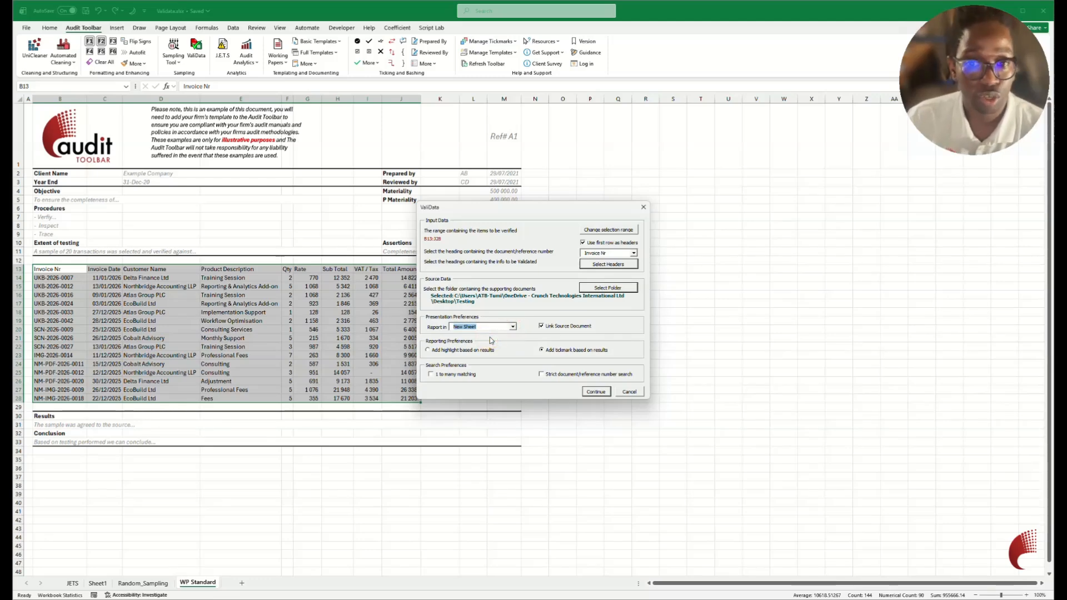
{"action": "left_click", "coordinate": [563, 326]}
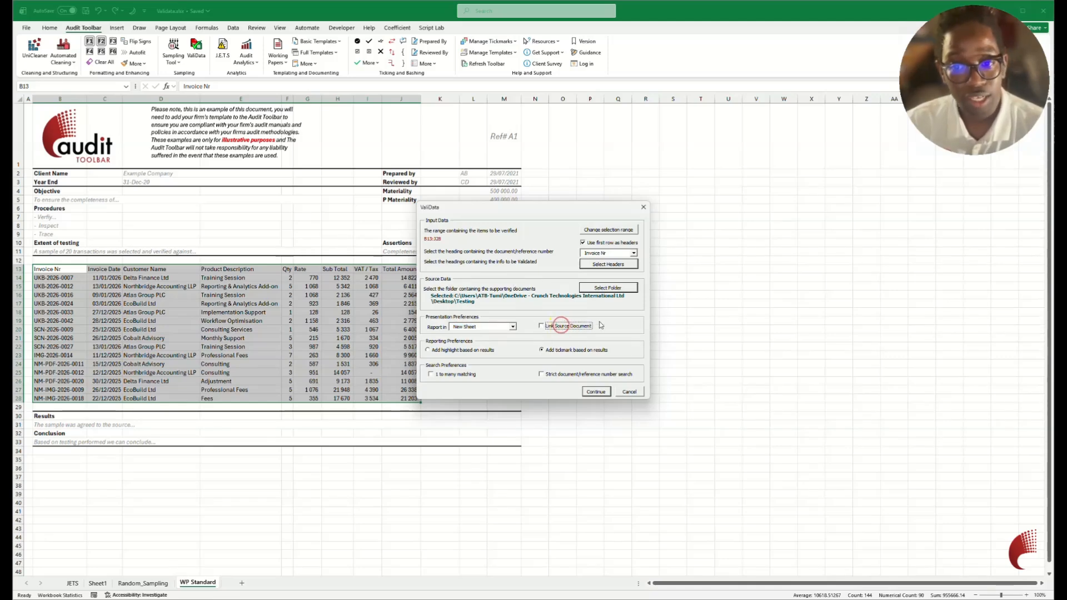
{"action": "left_click", "coordinate": [570, 326]}
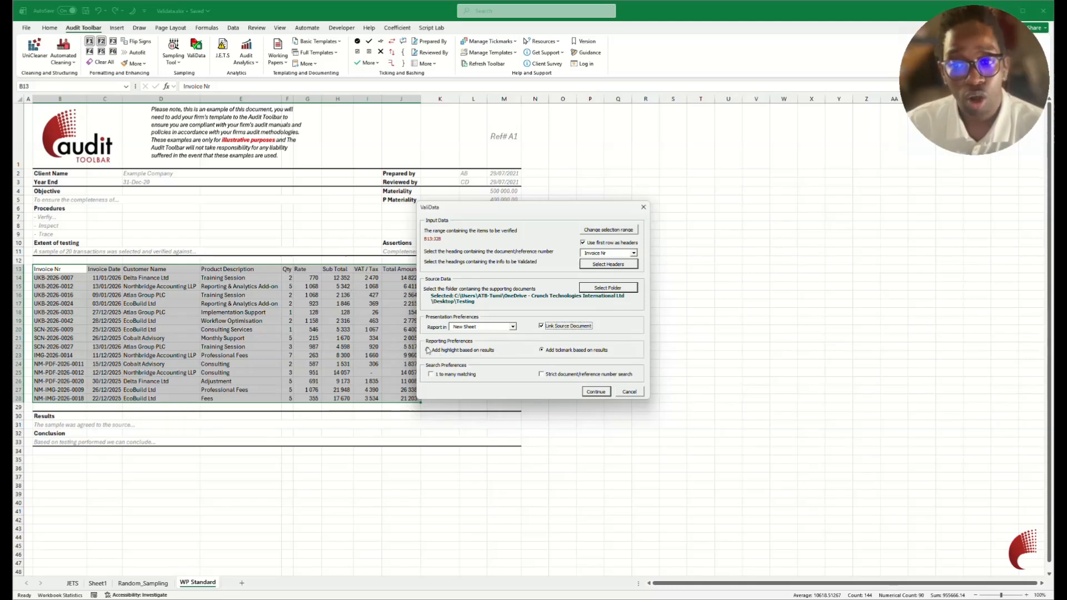
Choose highlighting based on results as the reporting preference and run the validation.
{"action": "left_click", "coordinate": [456, 352]}
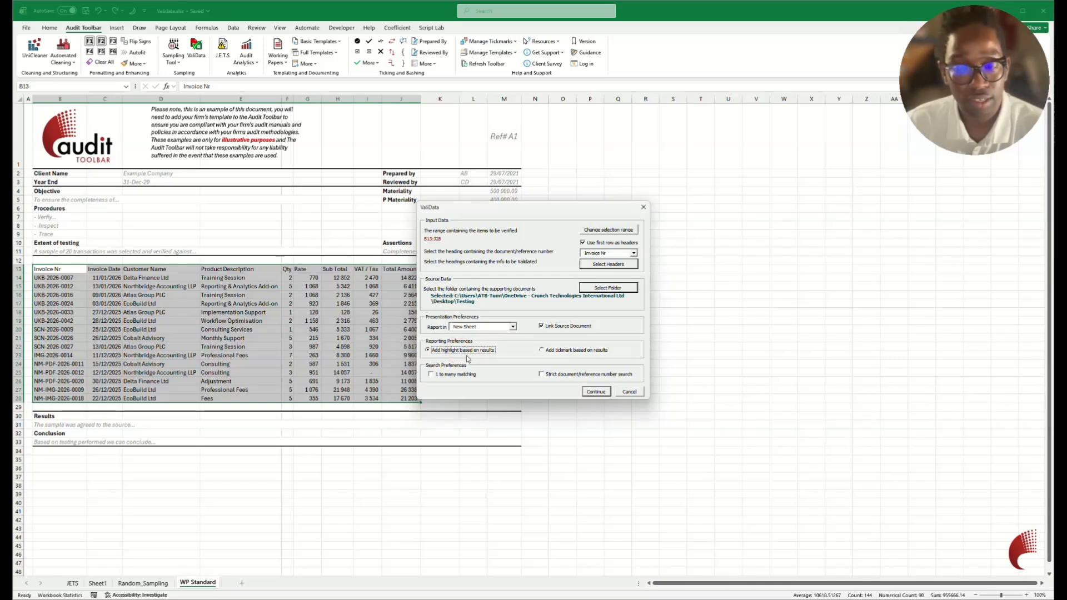
{"action": "left_click", "coordinate": [560, 350]}
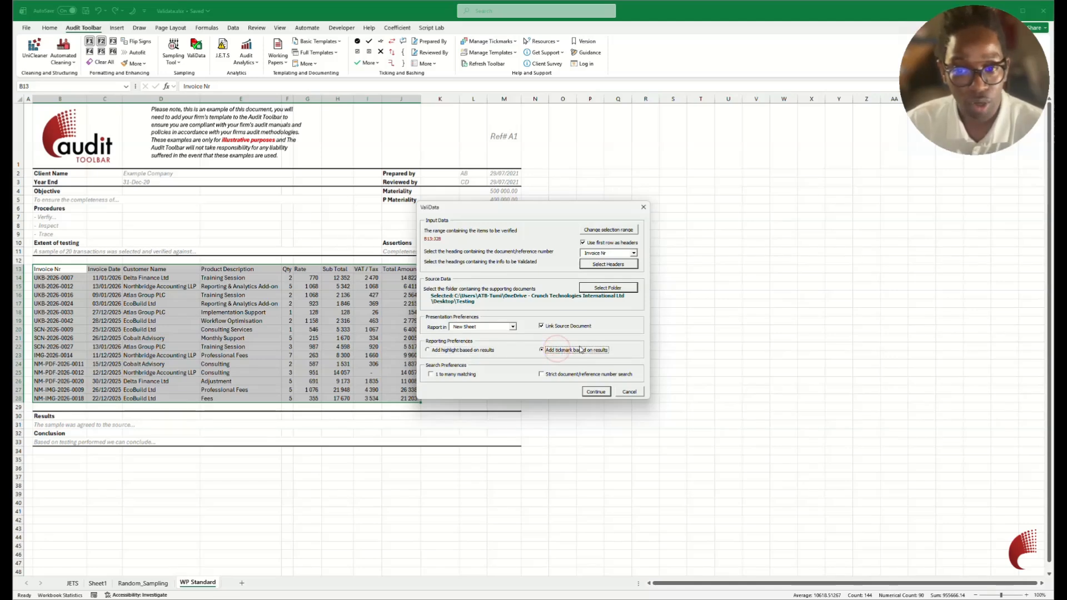
{"action": "left_click", "coordinate": [471, 354]}
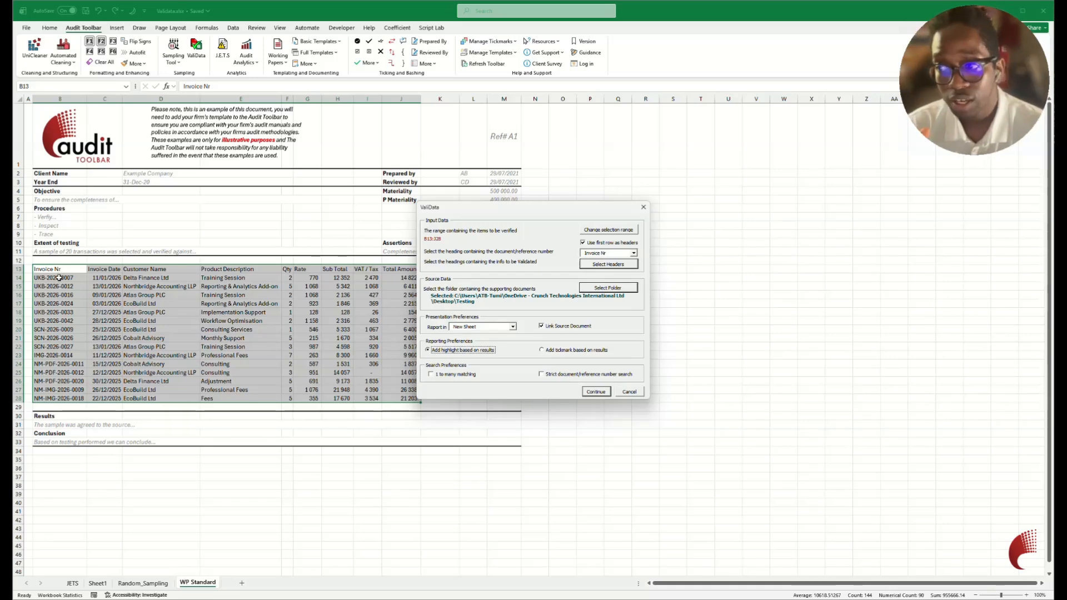
{"action": "left_click_drag", "start_coordinate": [59, 277], "coordinate": [54, 398]}
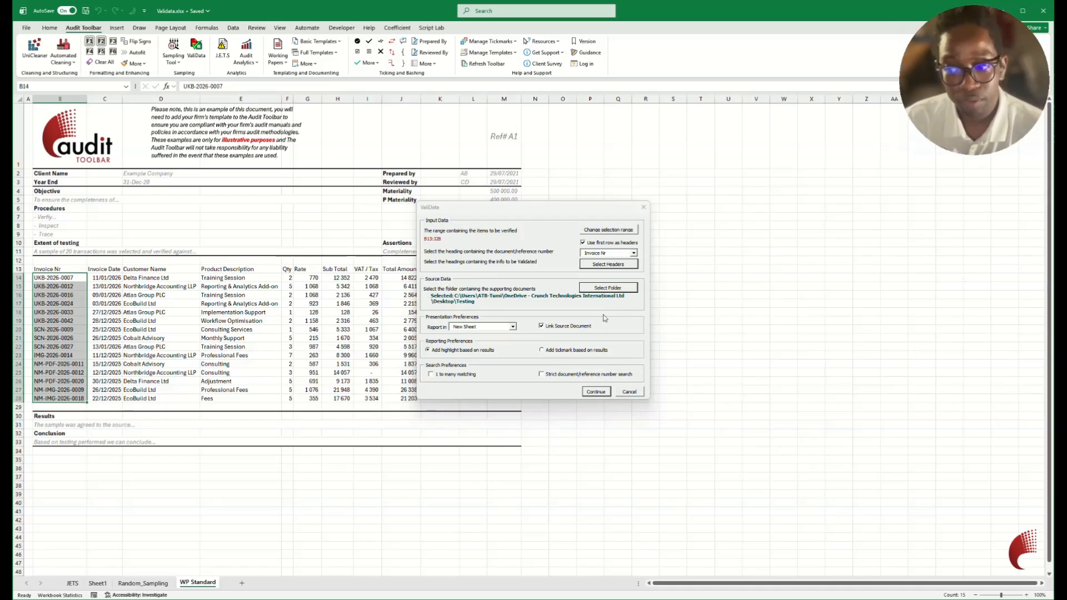
{"action": "left_click", "coordinate": [602, 392]}
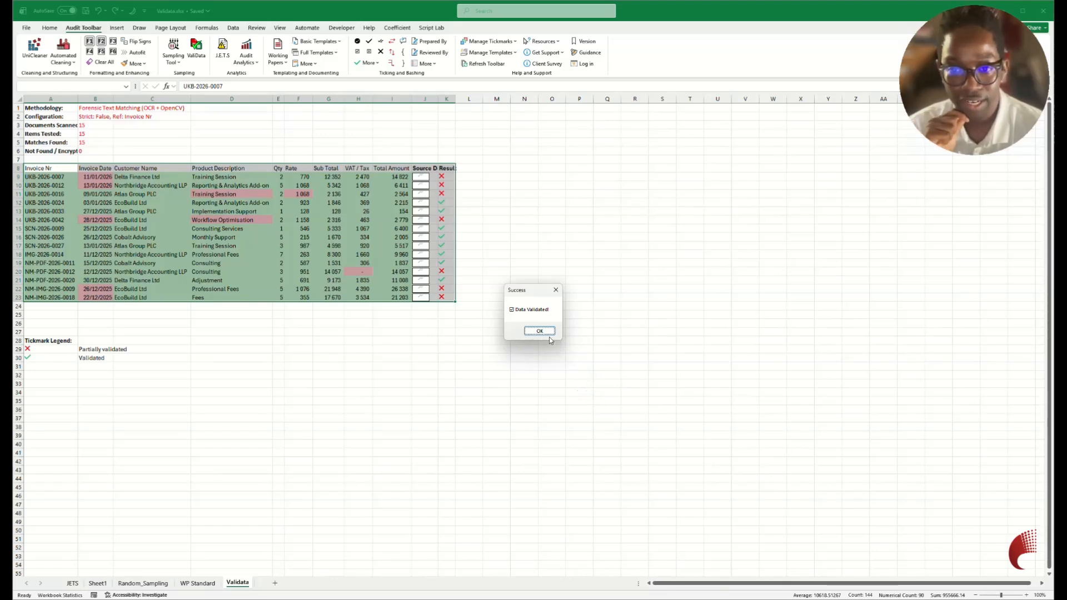
{"action": "left_click", "coordinate": [542, 334]}
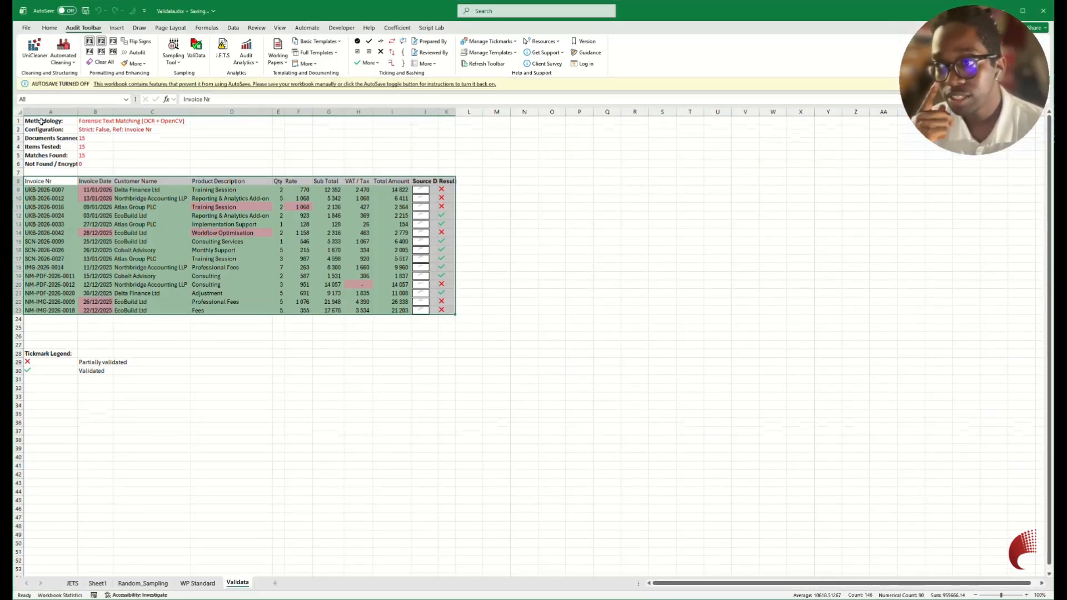
Review the validation summary from Configuration to Not Found / Encrypted, widening column A to fit its labels.
{"action": "left_click", "coordinate": [37, 129]}
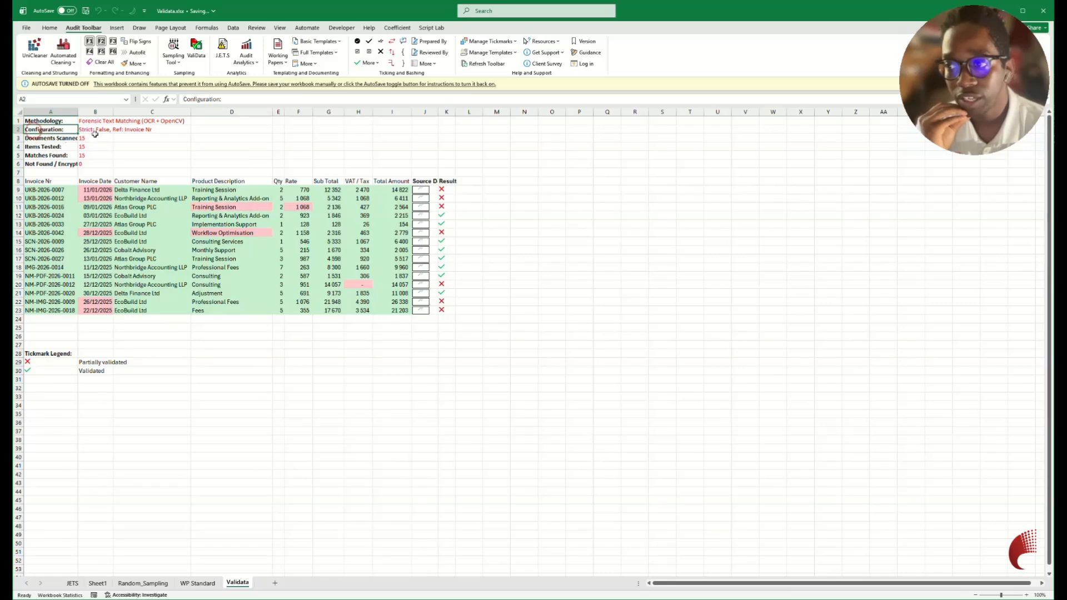
{"action": "left_click", "coordinate": [46, 138]}
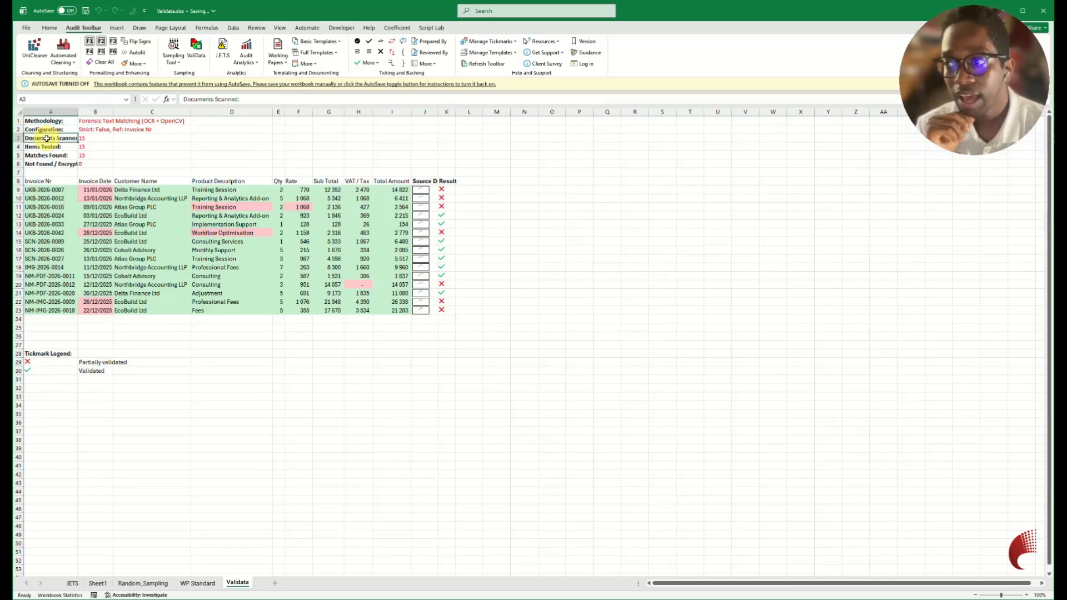
{"action": "left_click_drag", "start_coordinate": [80, 111], "coordinate": [90, 111]}
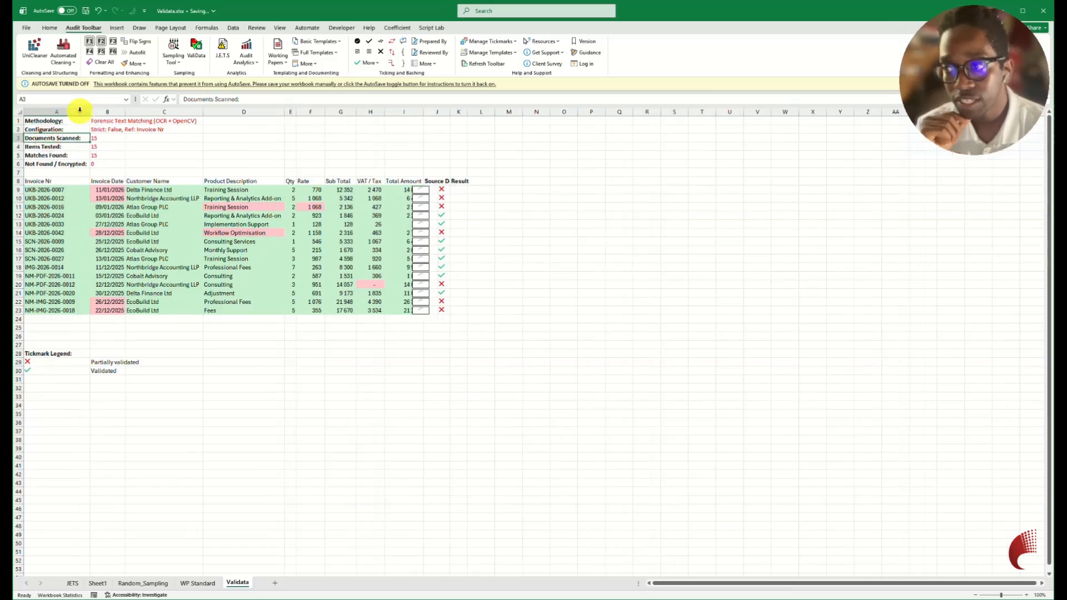
{"action": "left_click", "coordinate": [60, 148]}
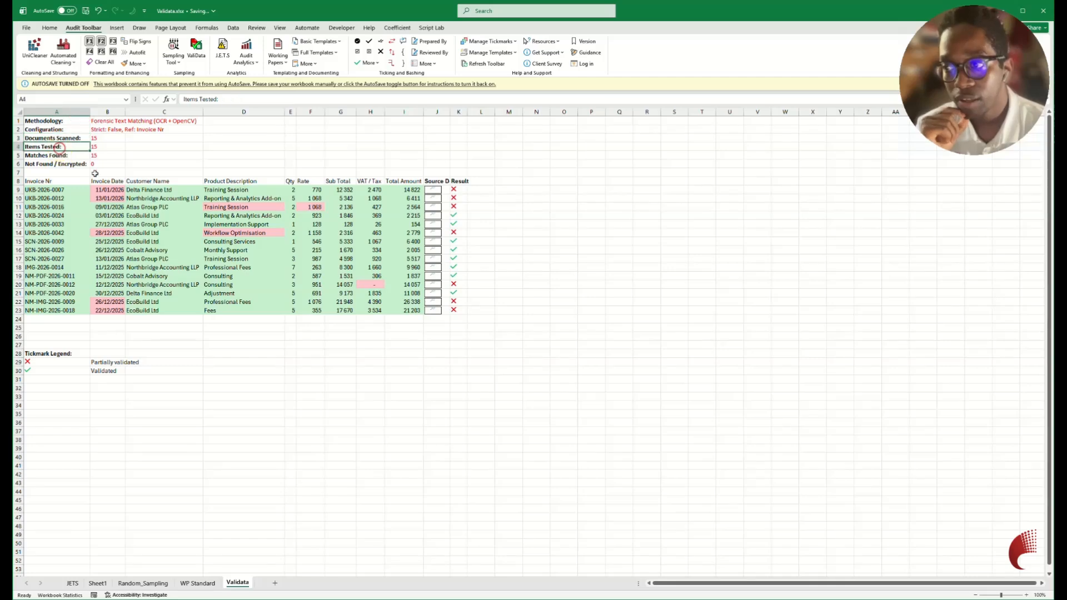
{"action": "left_click", "coordinate": [72, 156]}
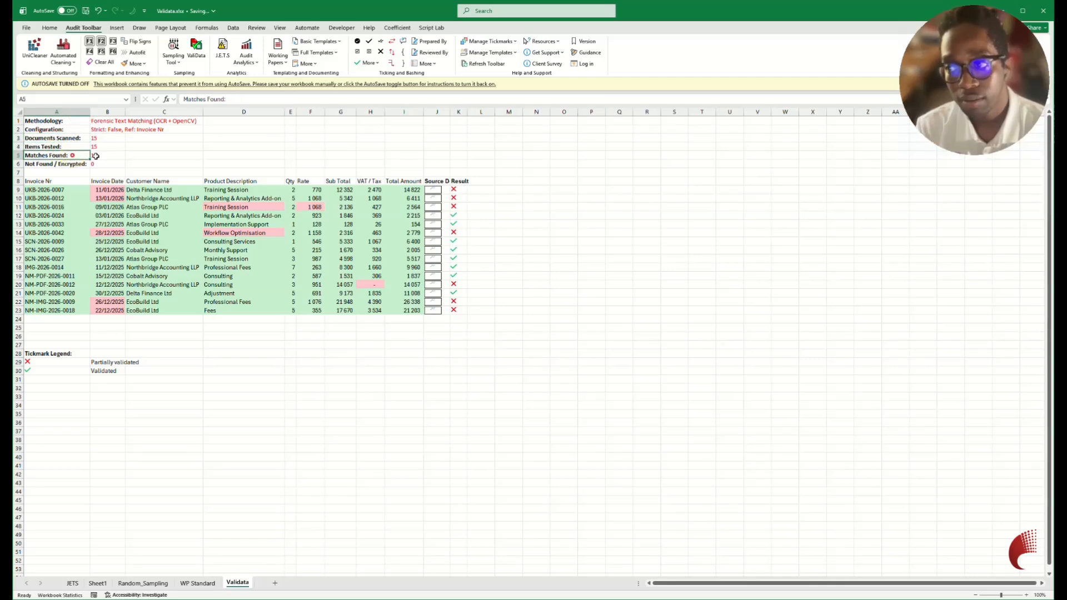
{"action": "left_click", "coordinate": [59, 163]}
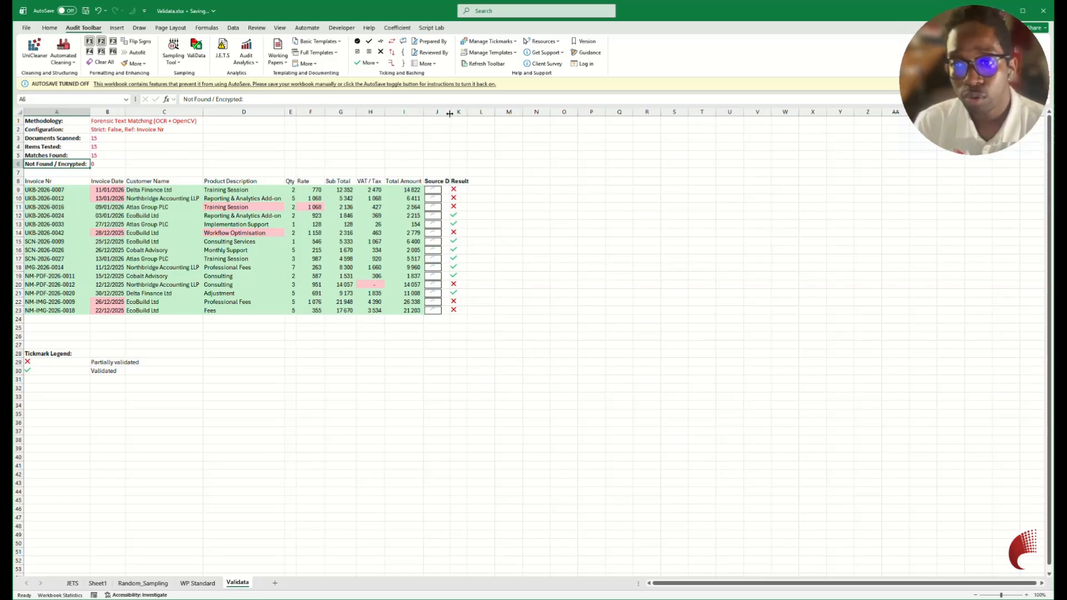
Widen the Source Doc column to fit its heading and examine the tickmark legend below the results.
{"action": "left_click_drag", "start_coordinate": [449, 113], "coordinate": [457, 114]}
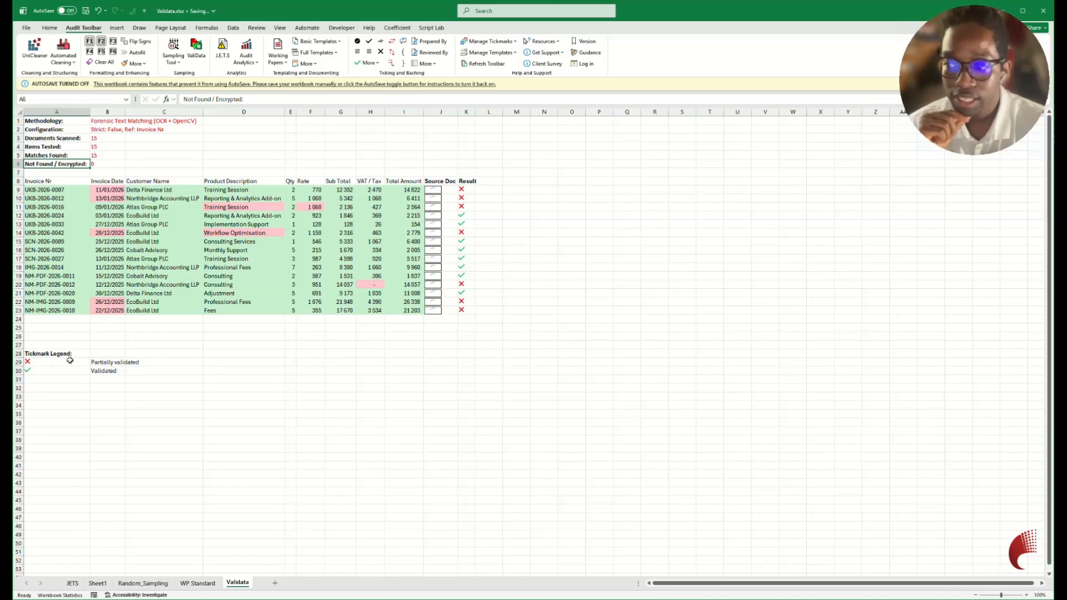
{"action": "left_click_drag", "start_coordinate": [70, 354], "coordinate": [147, 369]}
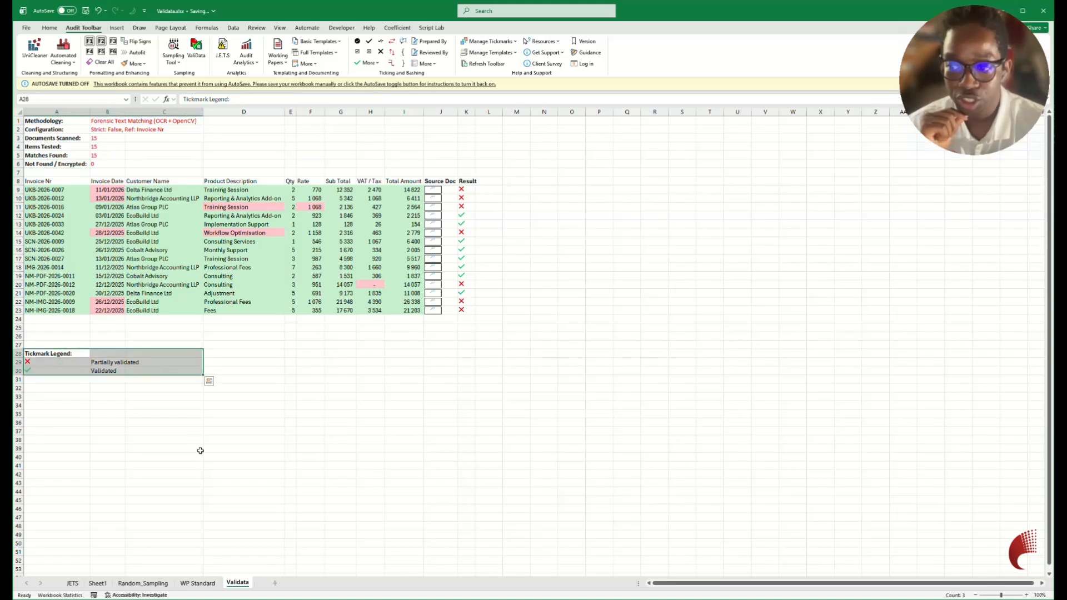
{"action": "left_click", "coordinate": [79, 370]}
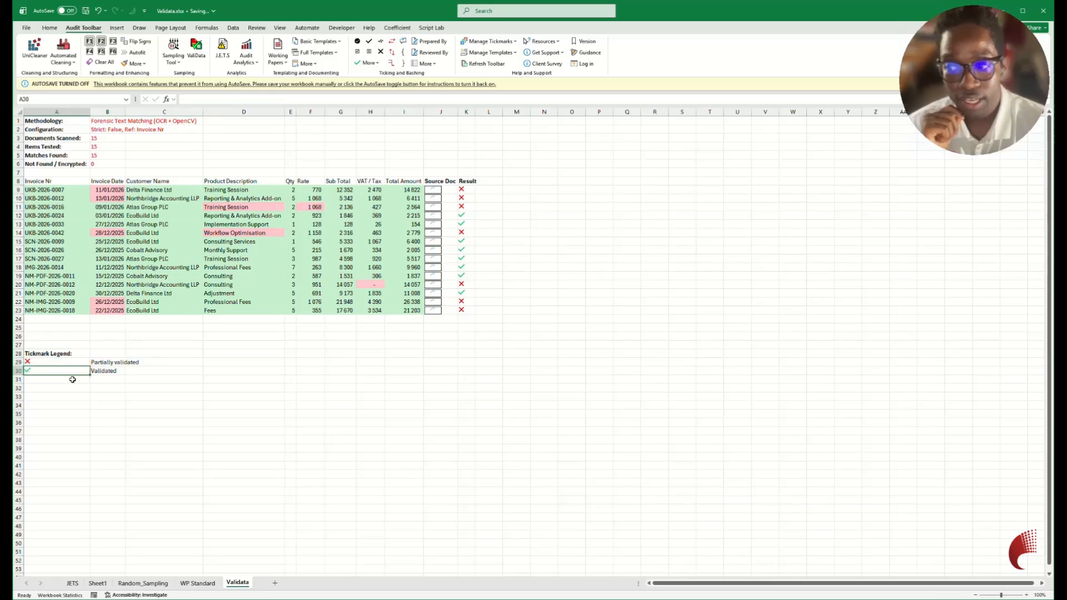
Review the Validated and Partially validated entries in the tickmark legend.
{"action": "left_click", "coordinate": [111, 375]}
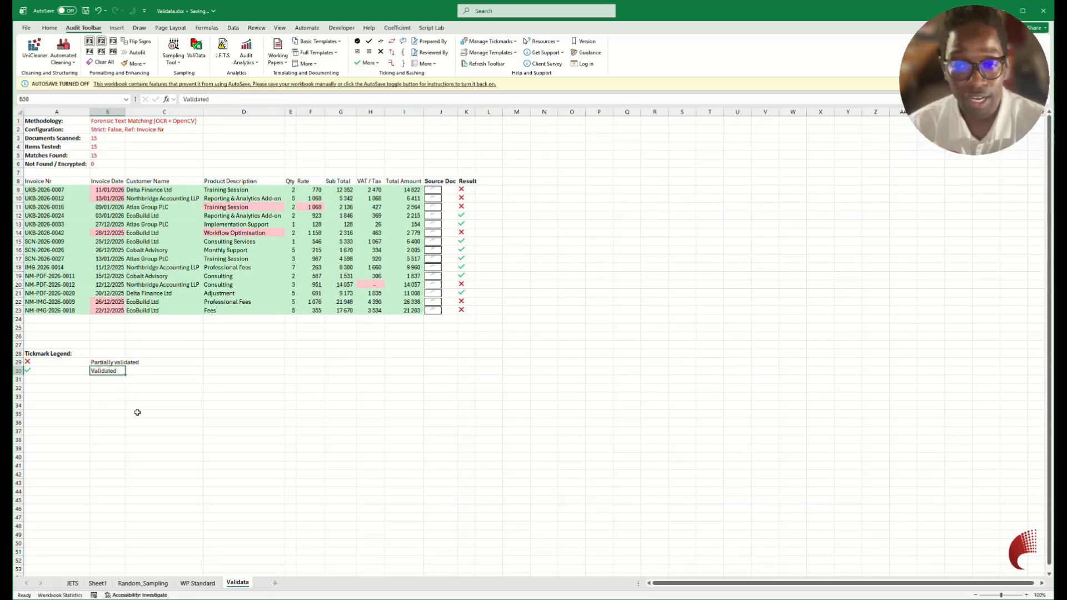
{"action": "left_click", "coordinate": [41, 362]}
{"action": "left_click", "coordinate": [107, 362]}
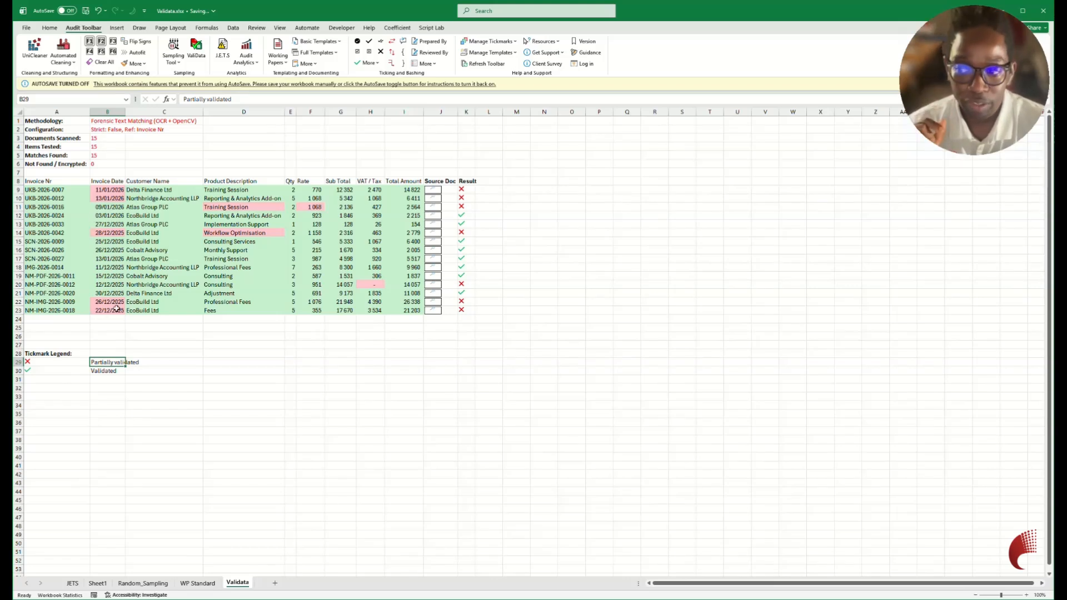
Extend the tickmark legend in row 31 with a yellow tickmark in A31 and the description "Not Found" in B31.
{"action": "left_click", "coordinate": [58, 381]}
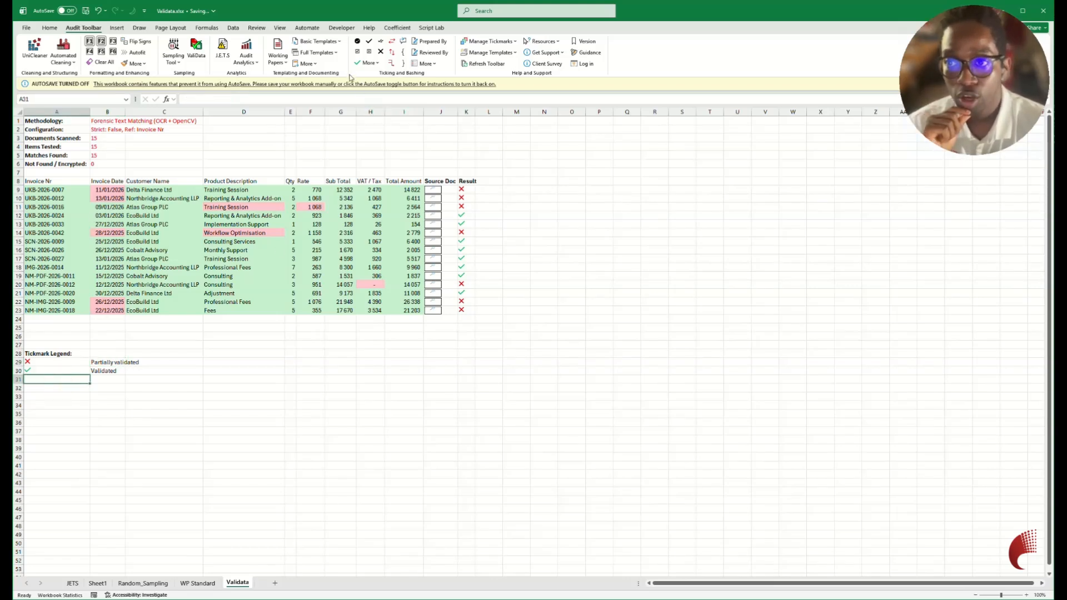
{"action": "left_click", "coordinate": [382, 67]}
{"action": "left_click", "coordinate": [472, 167]}
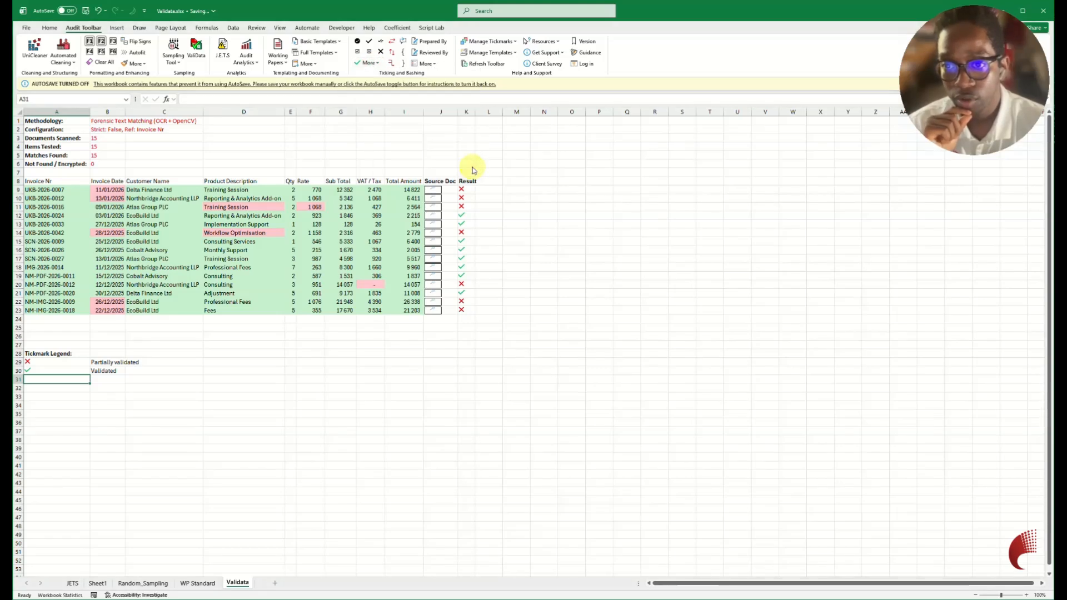
{"action": "left_click", "coordinate": [113, 386]}
{"action": "left_click", "coordinate": [106, 379]}
{"action": "type", "text": "No"}
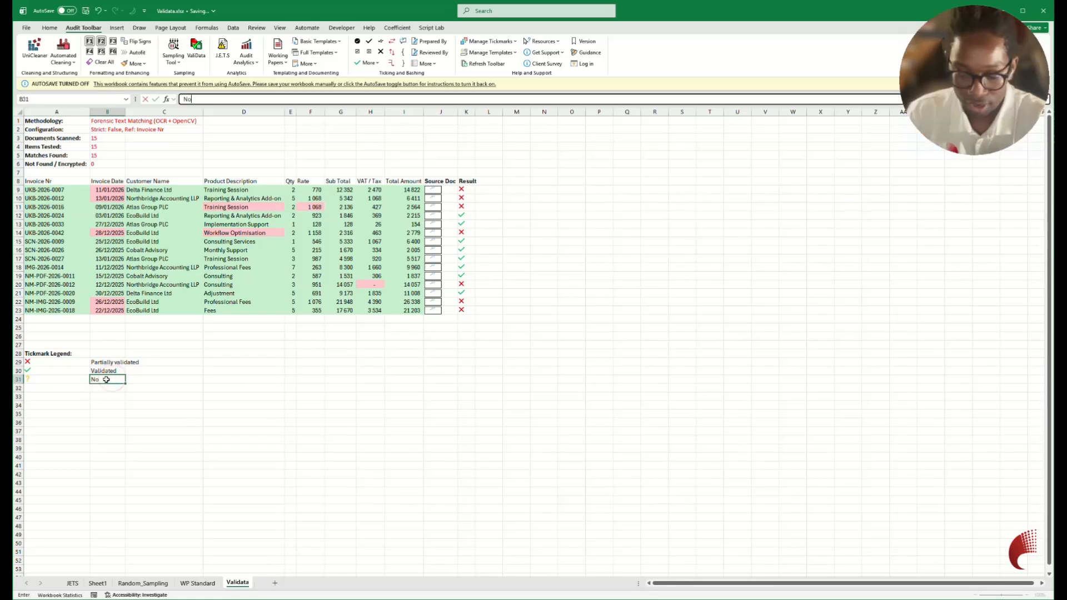
{"action": "type", "text": "t Found"}
{"action": "key", "text": "Return"}
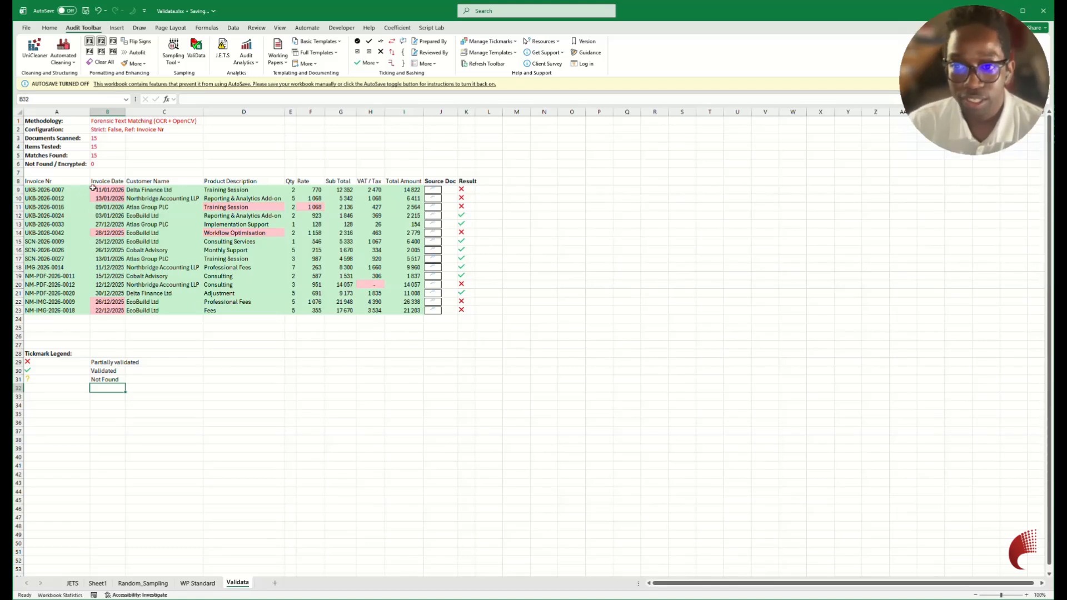
Select the pink-highlighted cells across the results table to review the mismatches, ending on the VAT / Tax cell H20.
{"action": "left_click", "coordinate": [116, 190]}
{"action": "left_click_drag", "start_coordinate": [116, 190], "coordinate": [114, 198]}
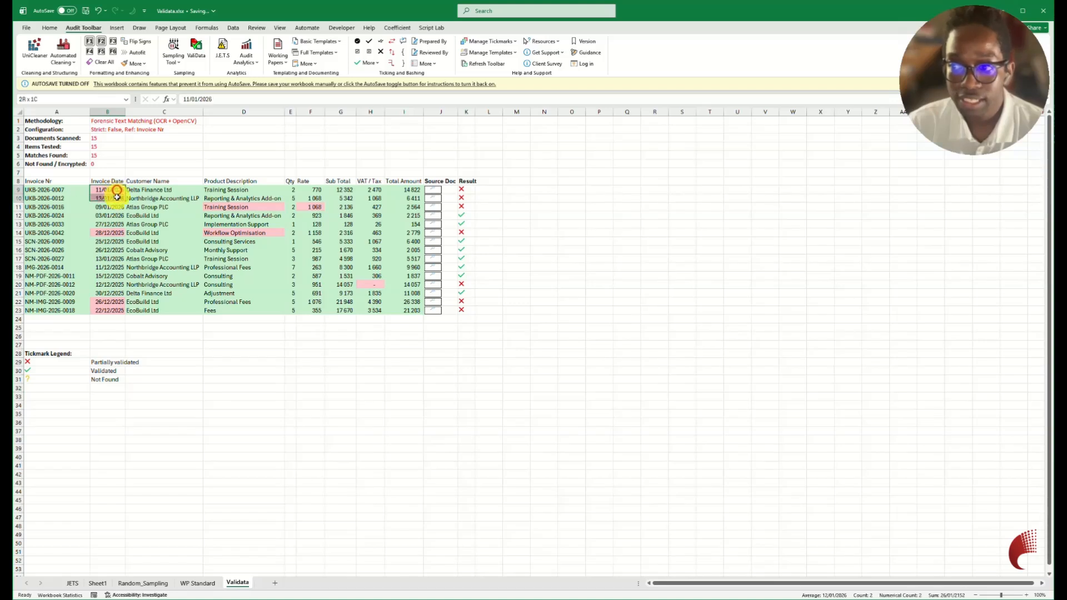
{"action": "left_click", "coordinate": [222, 208], "text": "ctrl"}
{"action": "left_click", "coordinate": [313, 208], "text": "ctrl"}
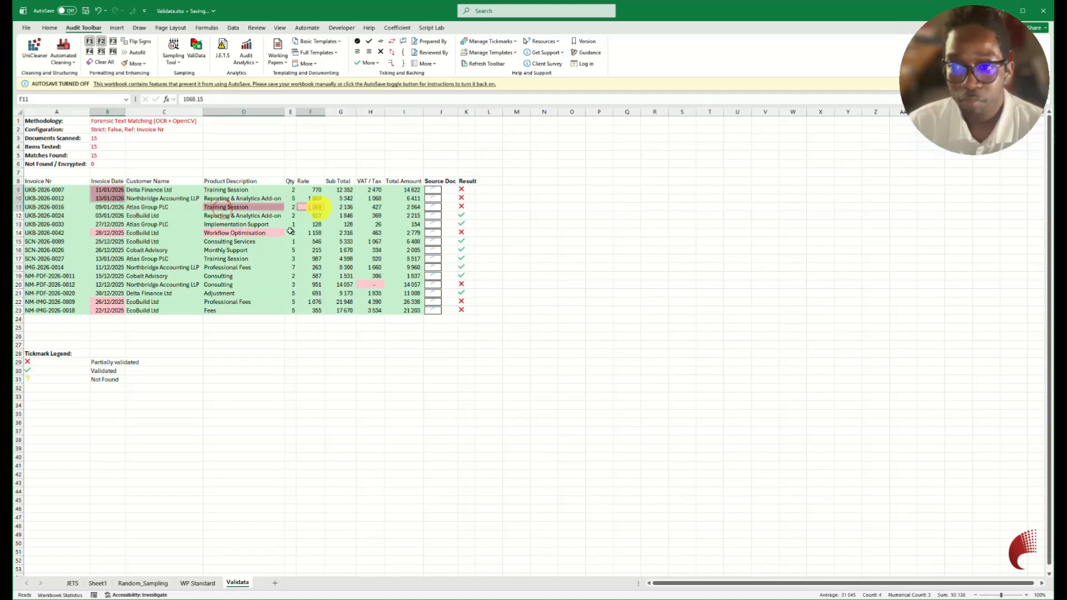
{"action": "left_click", "coordinate": [244, 233], "text": "ctrl"}
{"action": "left_click", "coordinate": [113, 233], "text": "ctrl"}
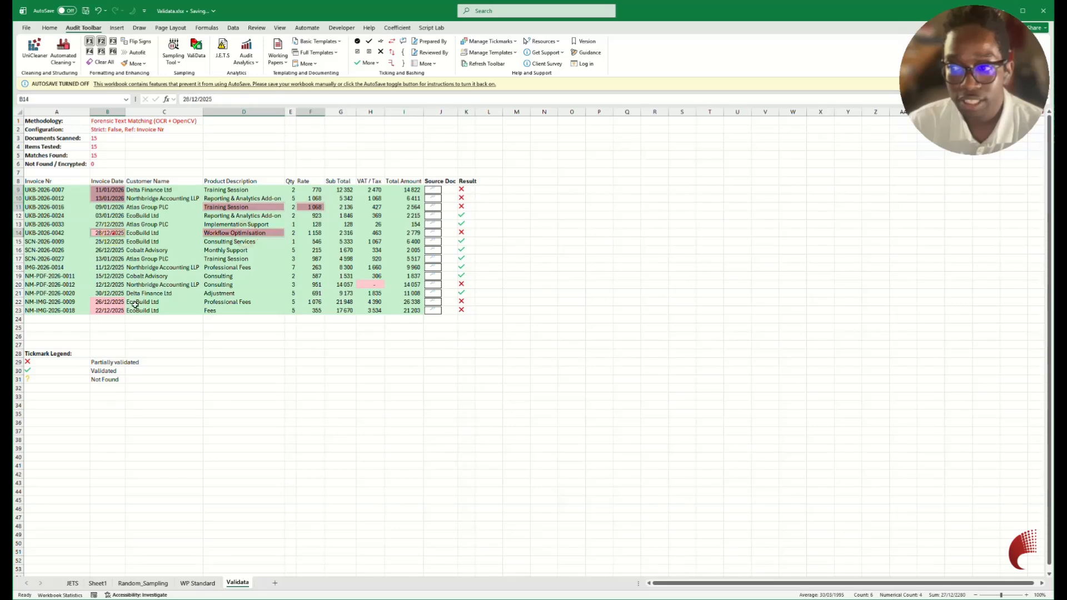
{"action": "left_click_drag", "start_coordinate": [112, 300], "coordinate": [115, 309]}
{"action": "left_click", "coordinate": [358, 286], "text": "ctrl"}
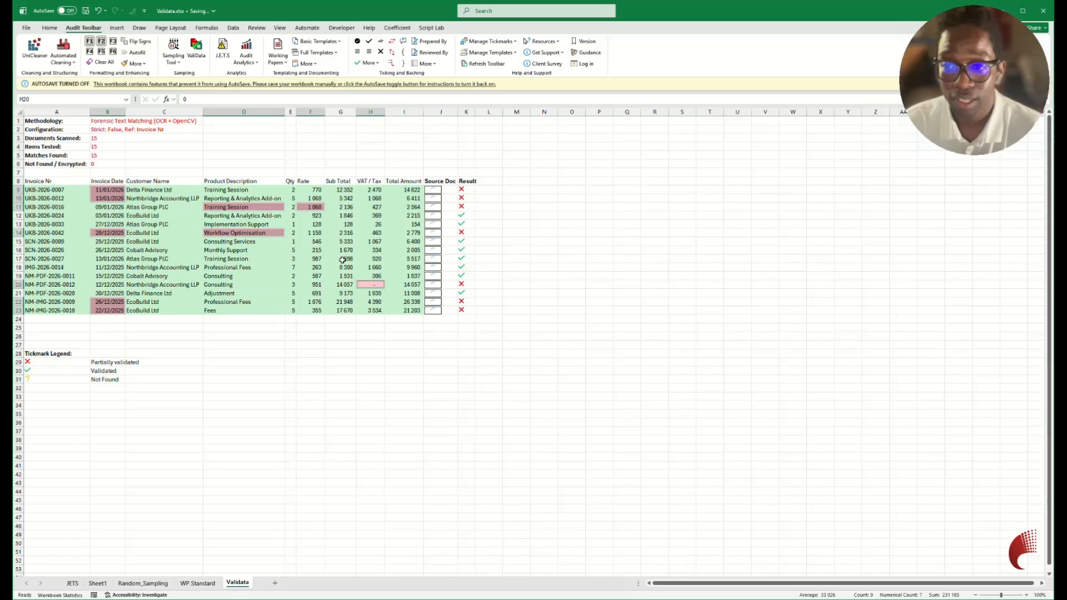
{"action": "left_click", "coordinate": [379, 289]}
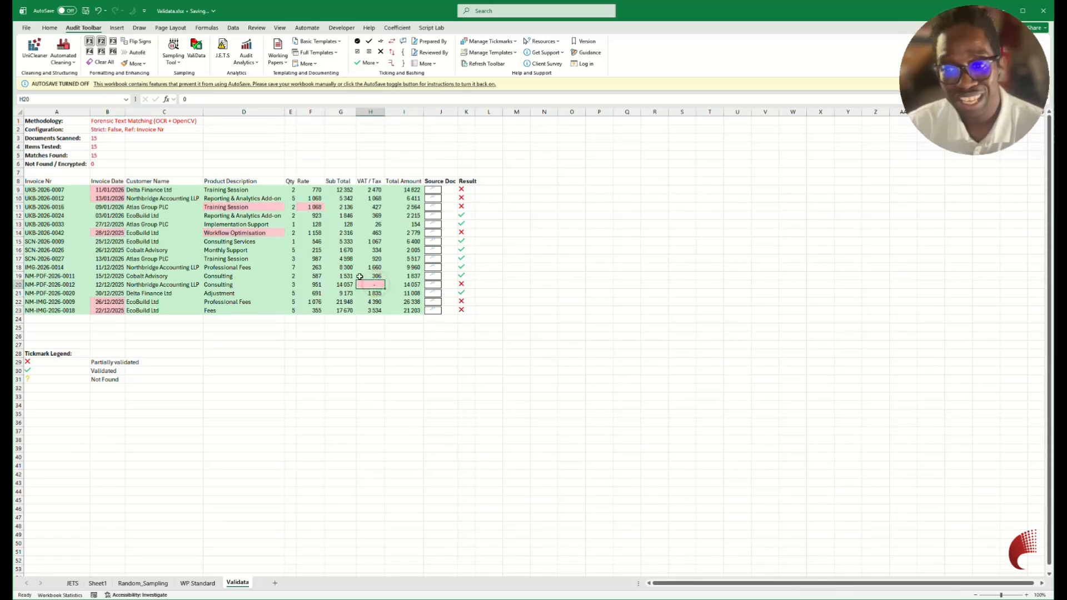